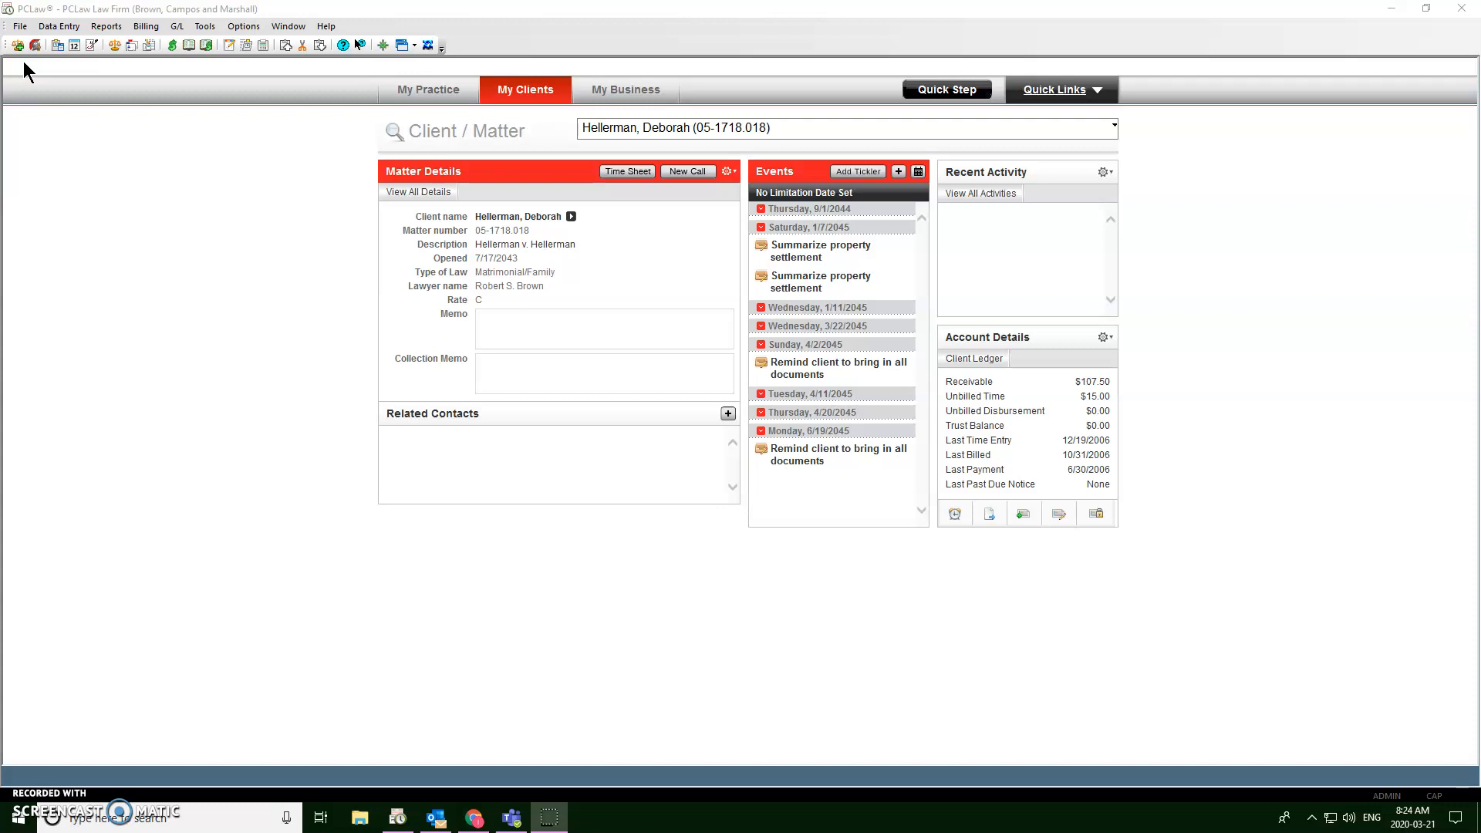
Step: Start a new client record from File > Client, keeping the assigned client number 1
key("alt")
left_click(21, 27)
mouse_move(34, 44)
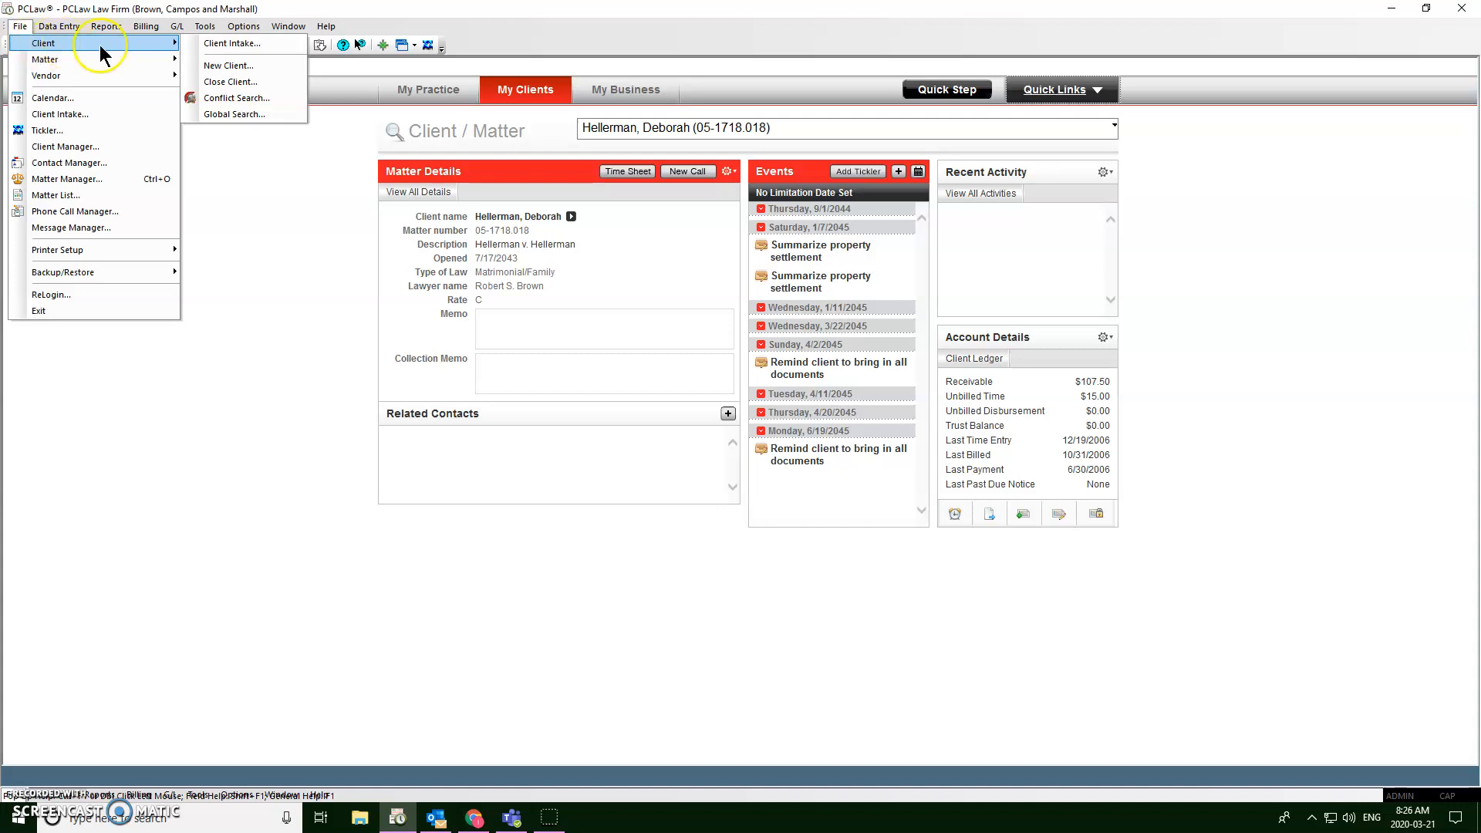
left_click(247, 68)
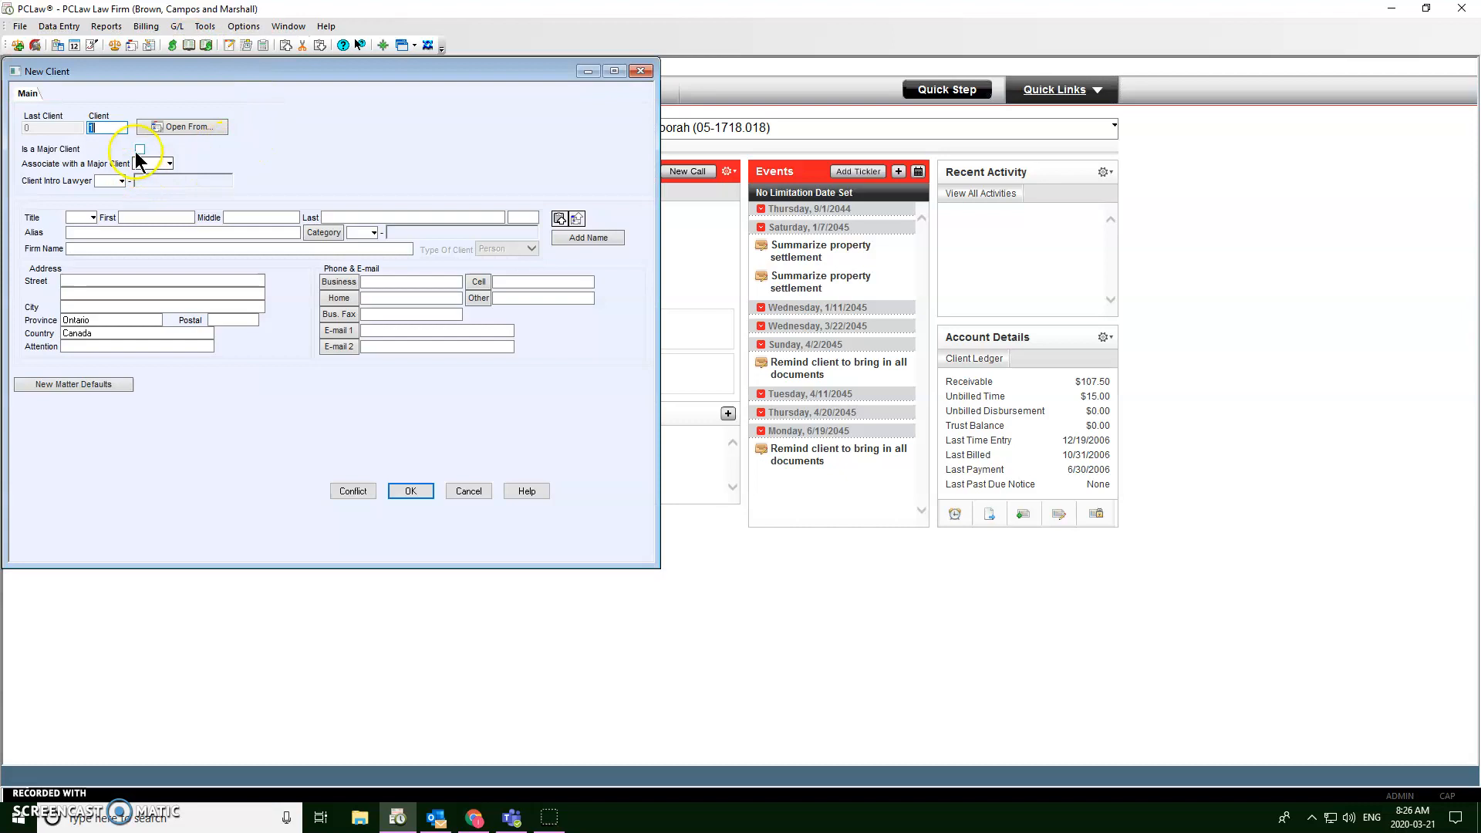
double_click(115, 126)
left_click(103, 130)
left_click(148, 160)
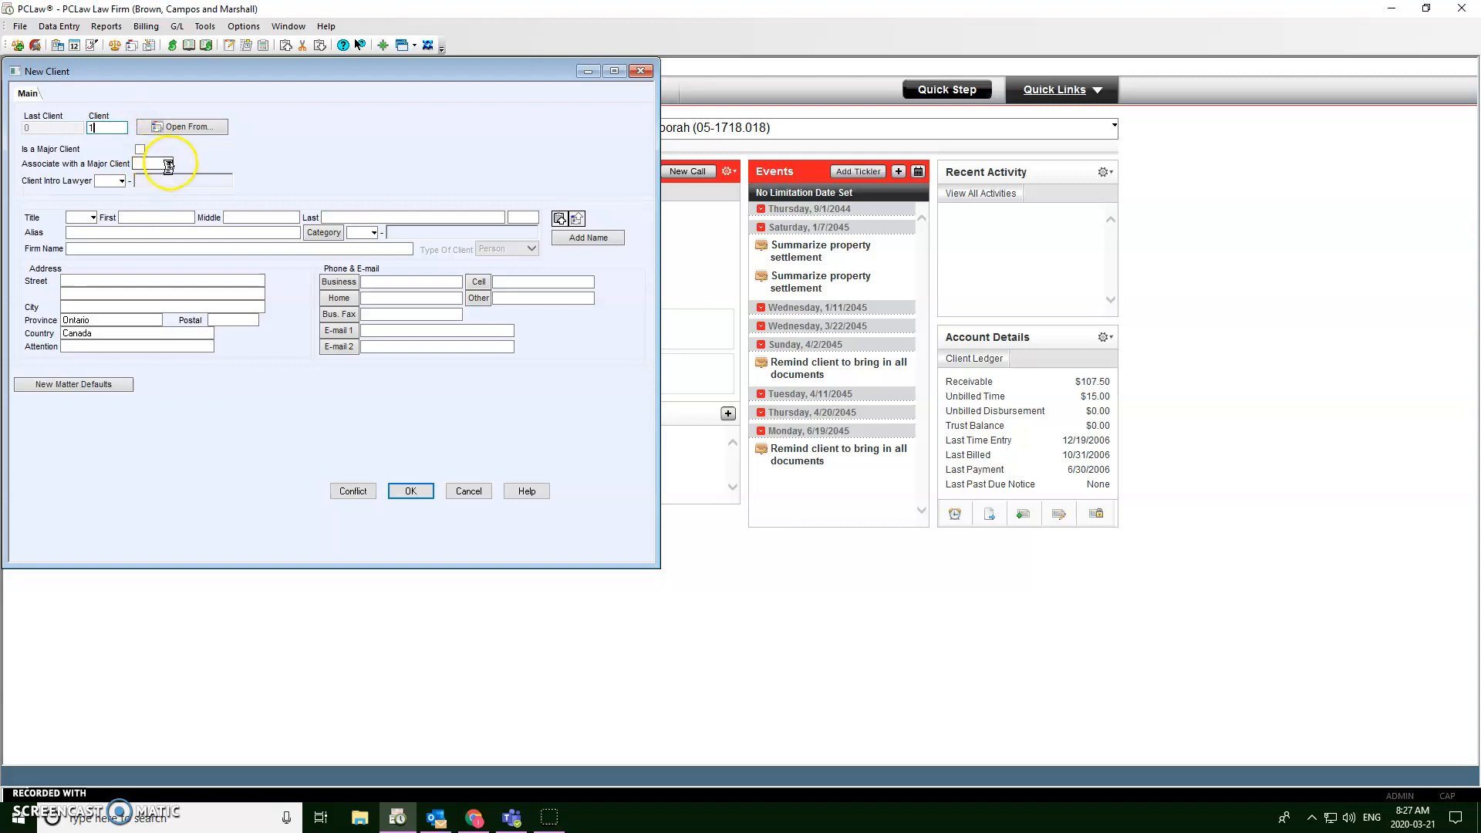
Step: Bring up the Lawyers and Rates lookup for the Client Intro Lawyer field
double_click(120, 182)
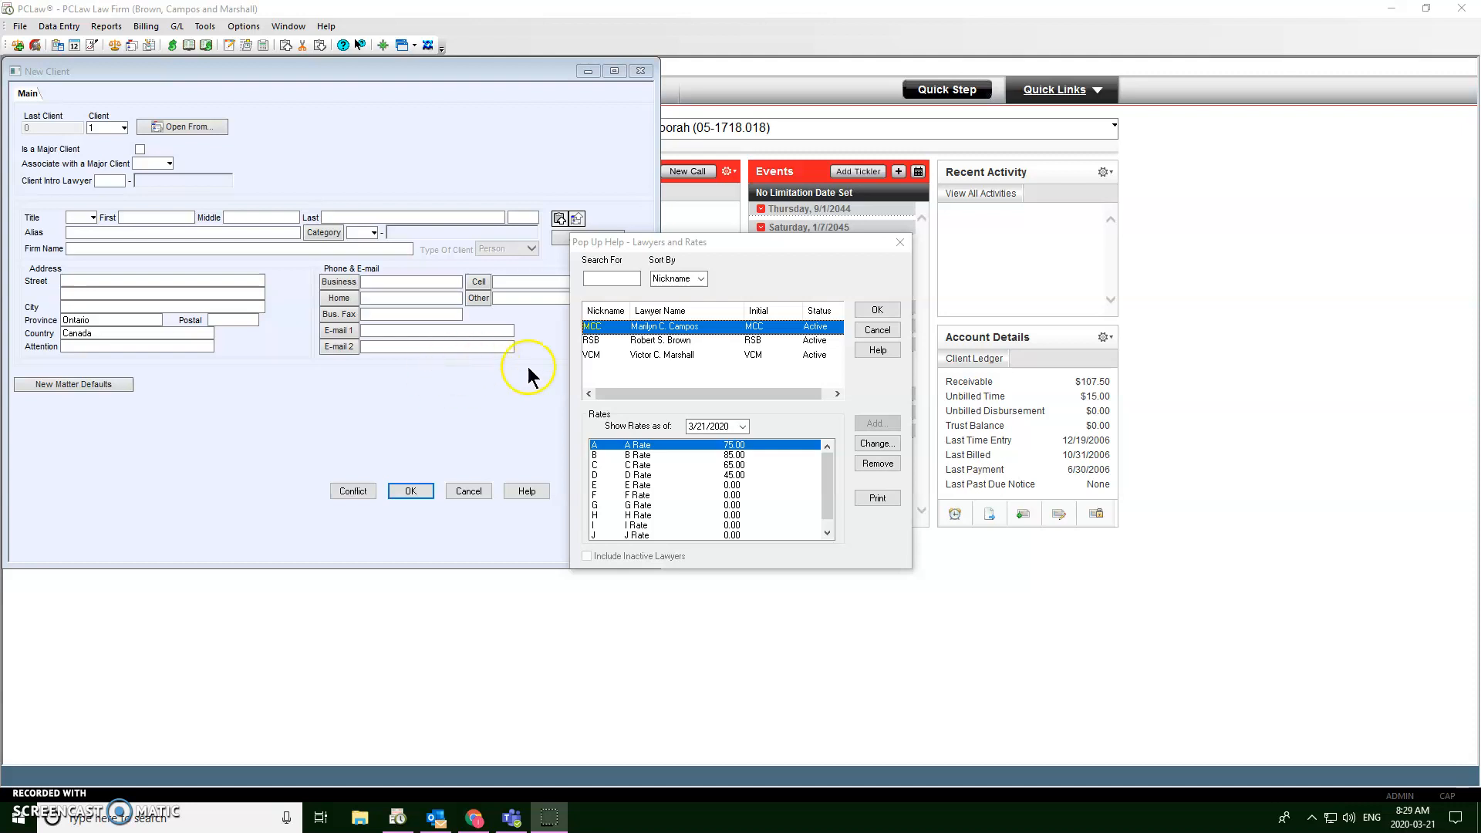
Step: Review the lawyers' B through E billing rates and confirm MCC as introducing lawyer
left_click(682, 327)
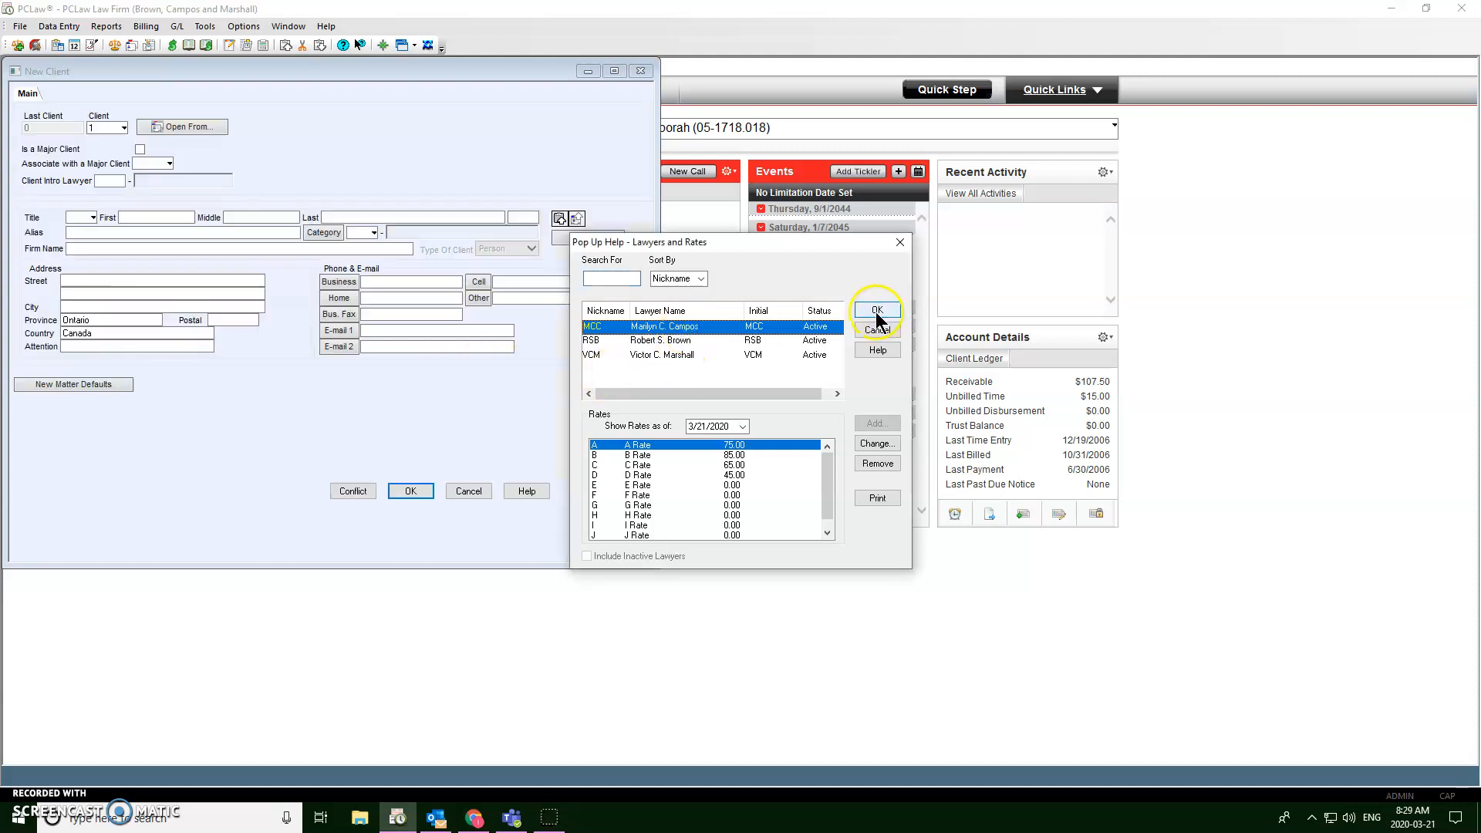
left_click(728, 457)
left_click(727, 475)
left_click(726, 465)
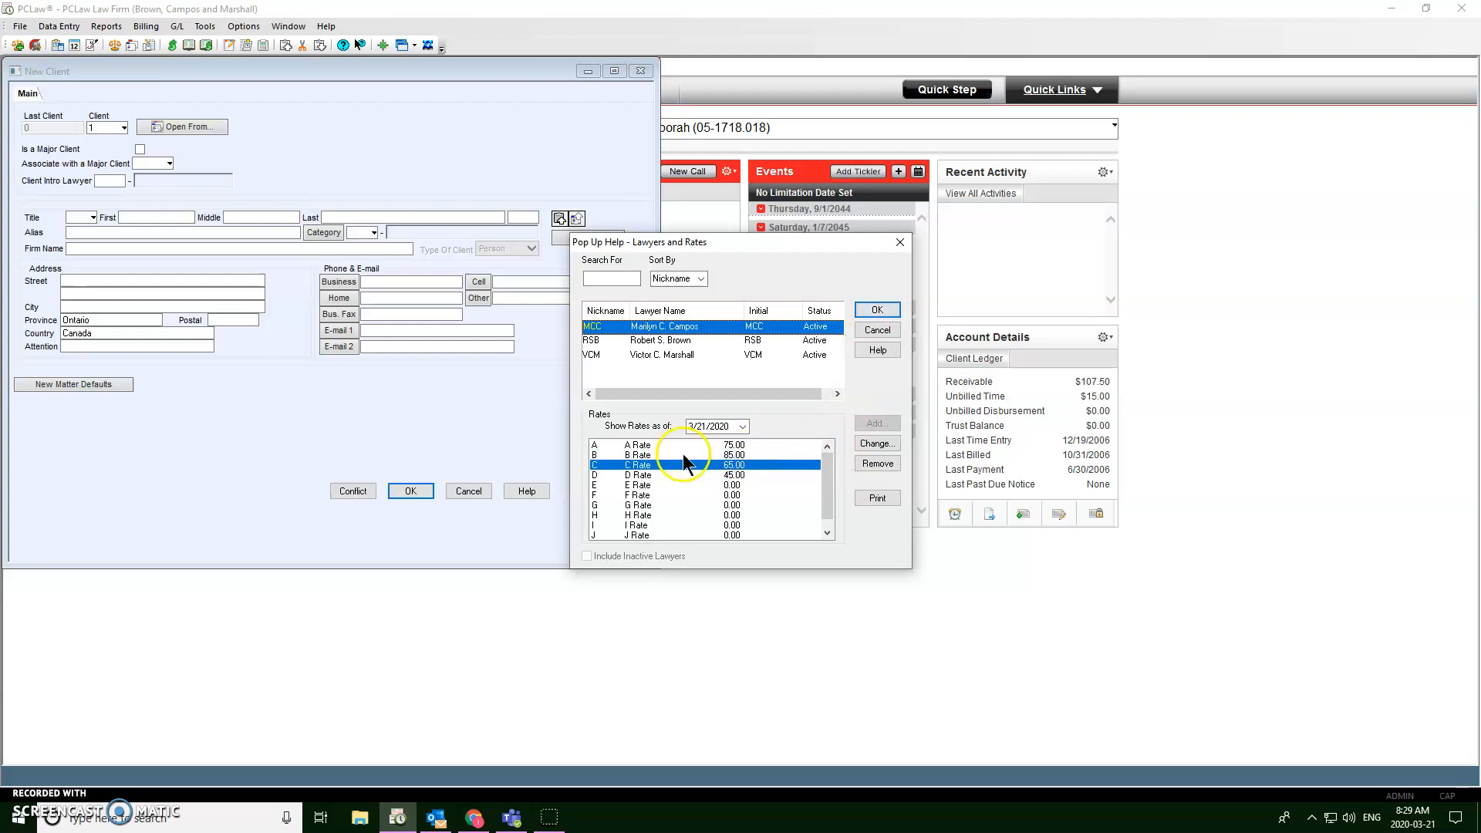
left_click(644, 455)
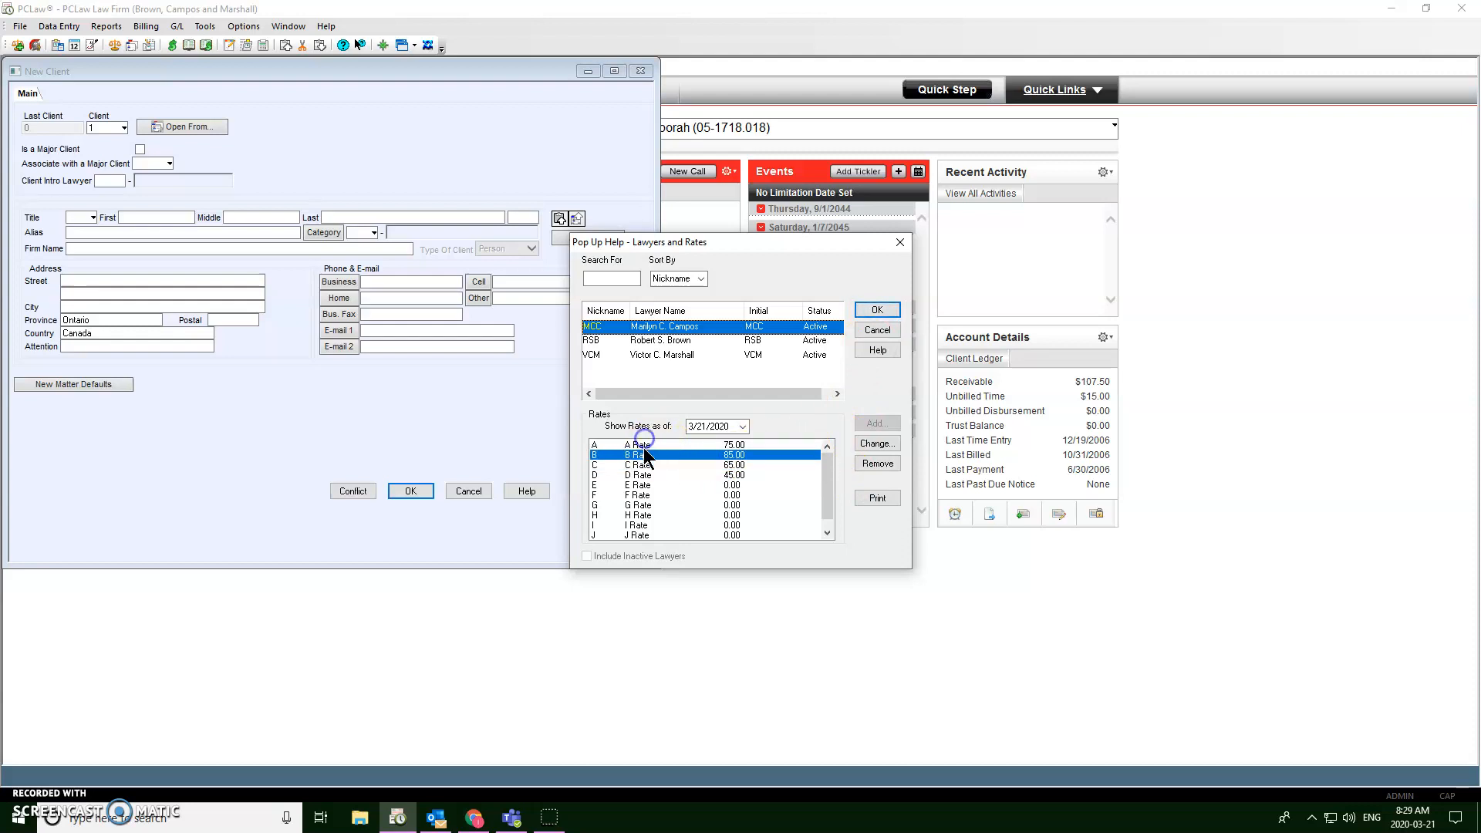
left_click(645, 444)
left_click(644, 455)
left_click(642, 465)
left_click(645, 485)
left_click(654, 466)
left_click(658, 475)
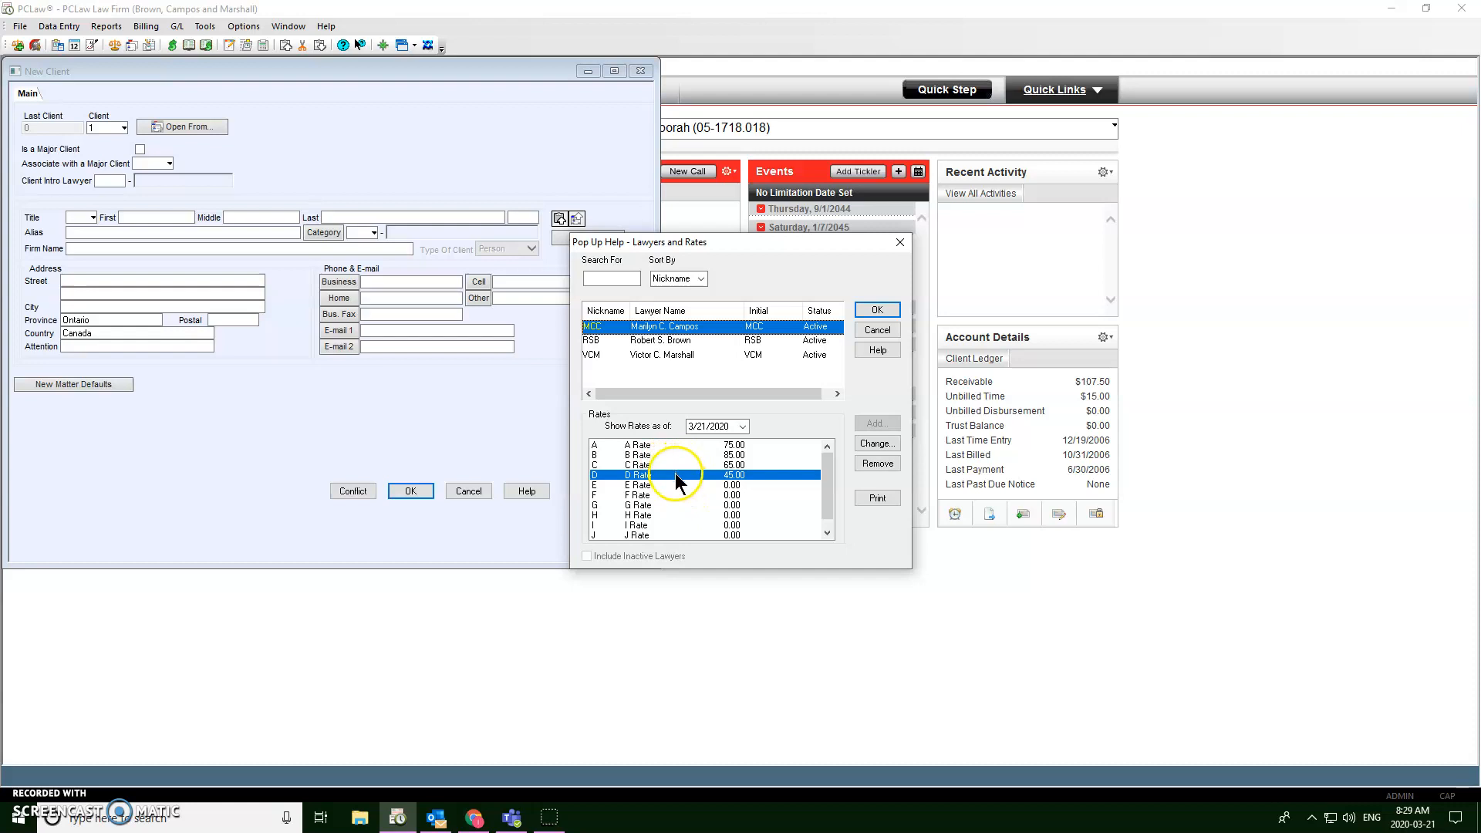
left_click(671, 484)
left_click(867, 308)
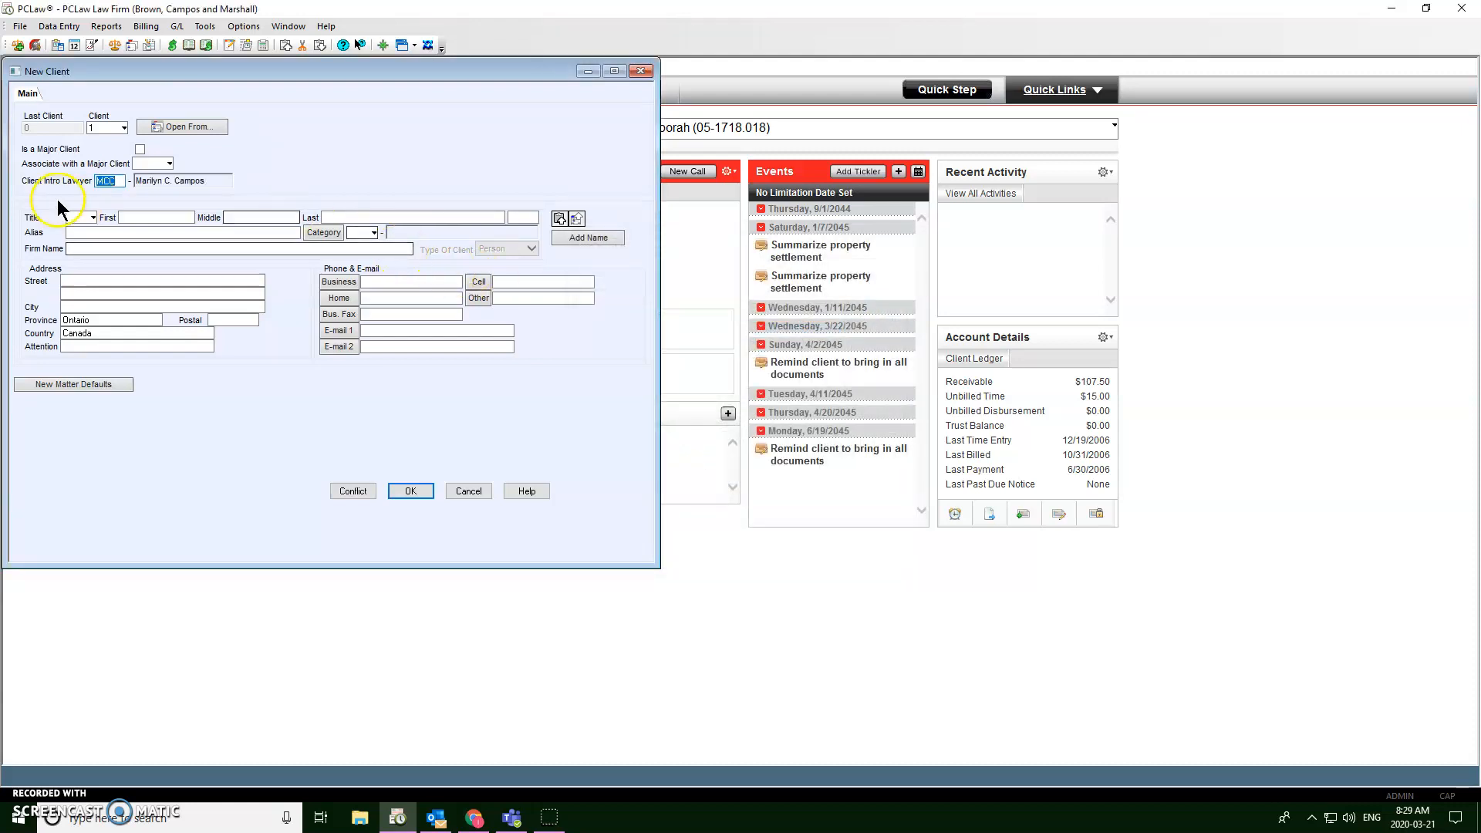
Step: Enter the client's first and last name, correcting a mistyped letter
left_click(143, 217)
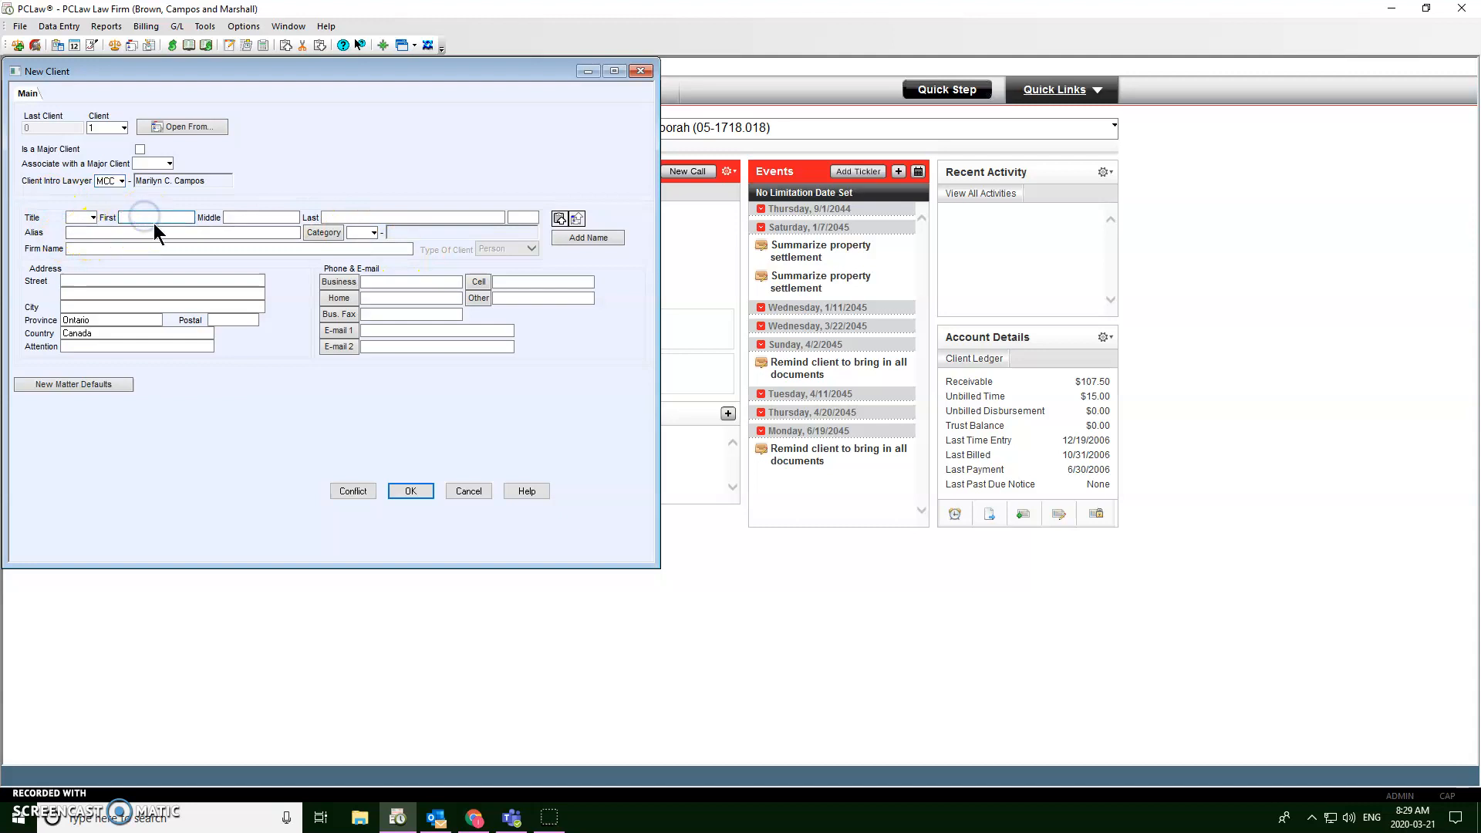
key("Tab")
Step: Record the client's date of birth as a DDN note in the Alias field
left_click(206, 233)
left_click(130, 281)
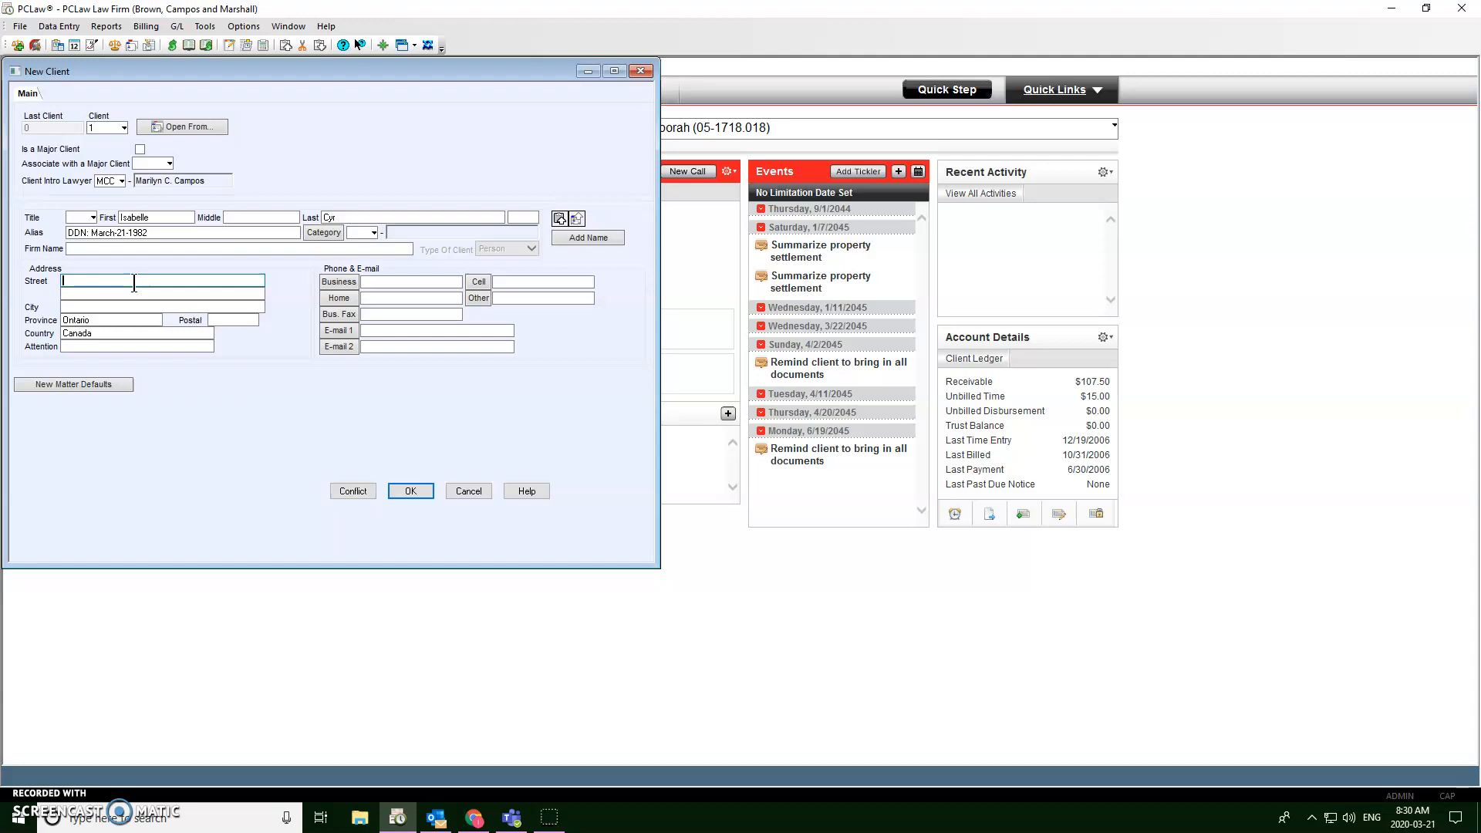
Step: Fill in the client's street address, city, province and postal code, keeping Canada as country
key("Tab")
type("Ottawa")
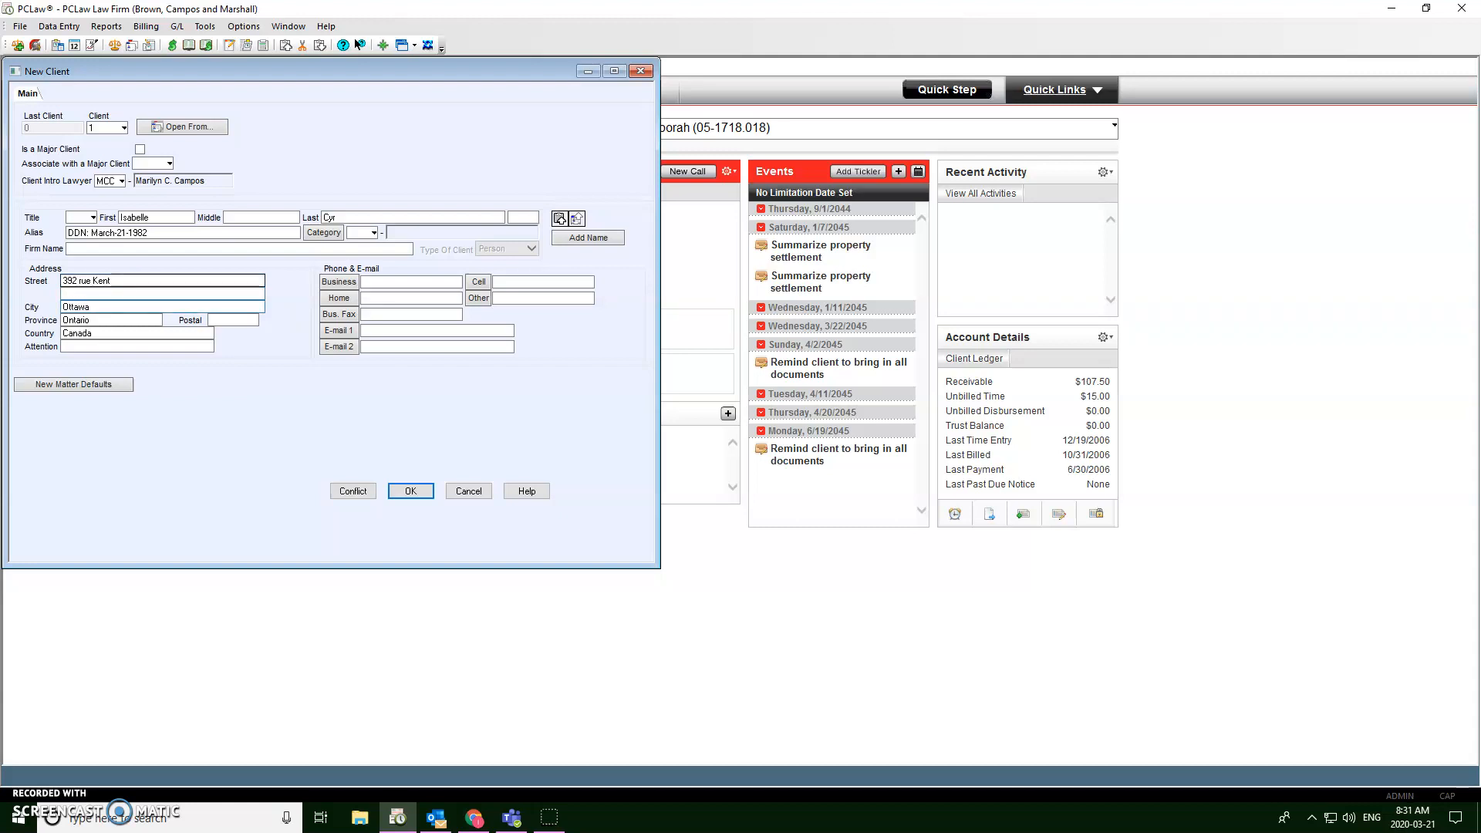
key("Tab")
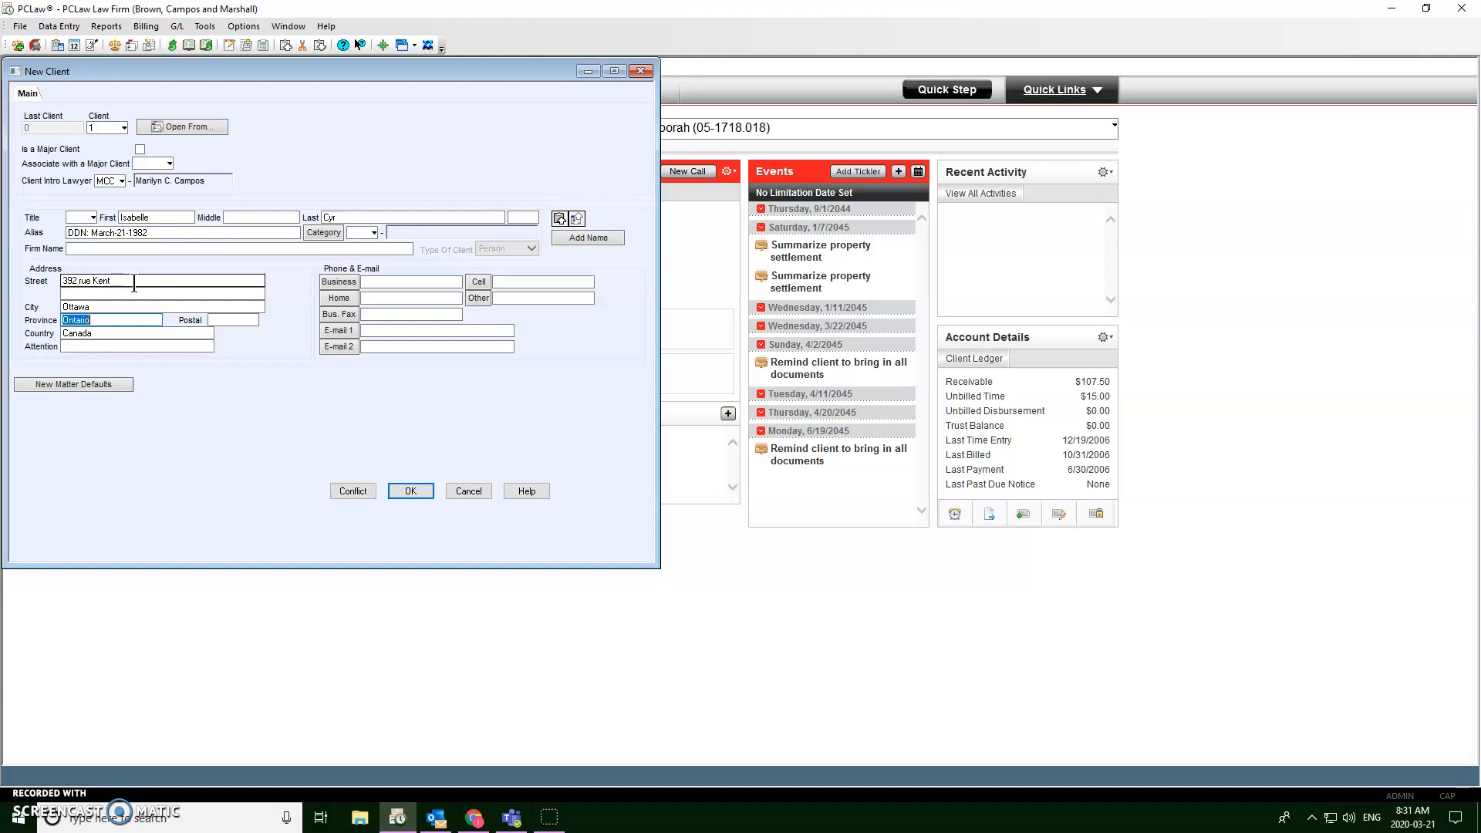
type("O")
type("C")
key("Tab")
type("J8T7A7")
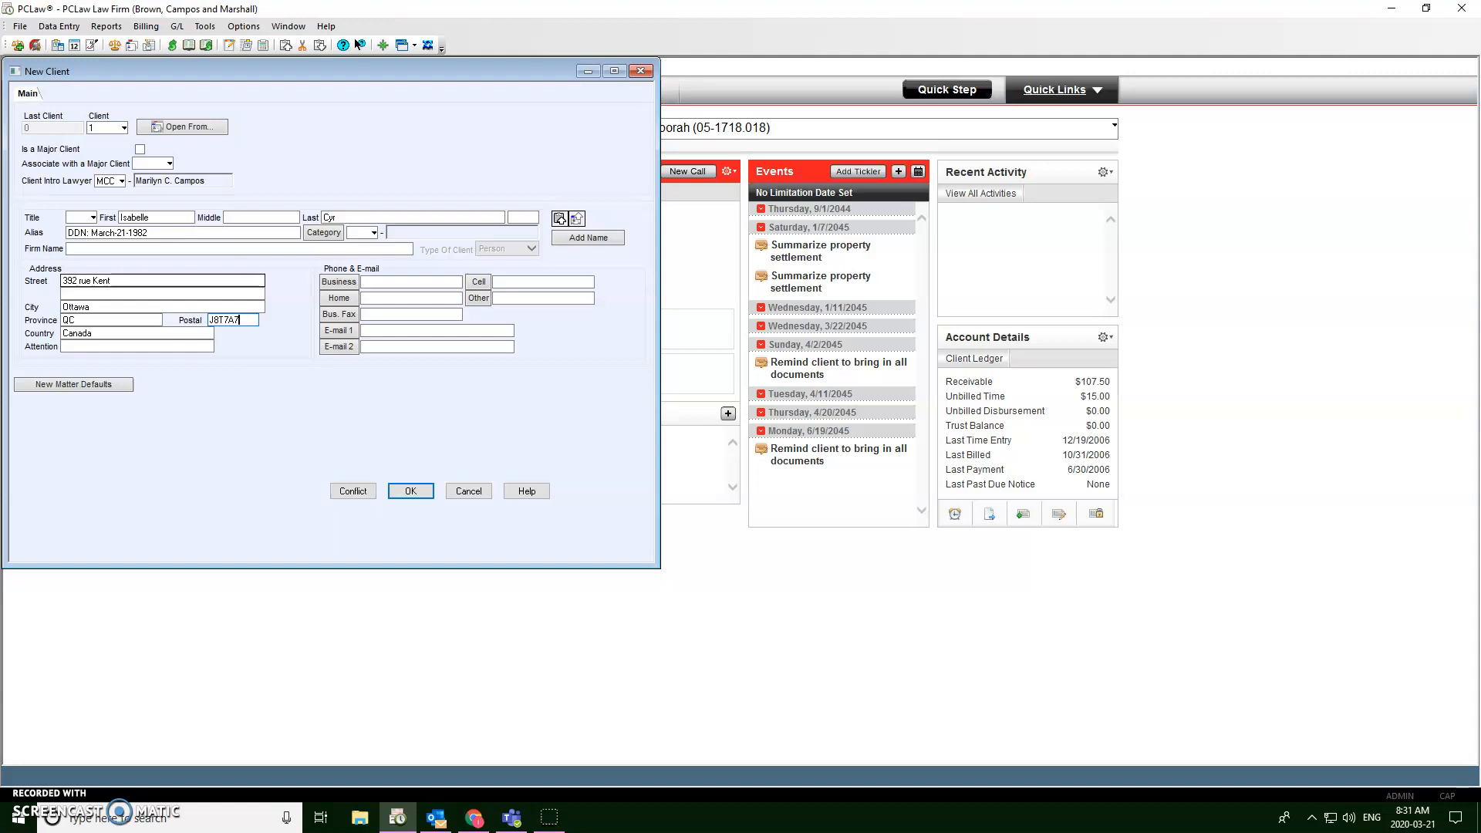
key("Tab")
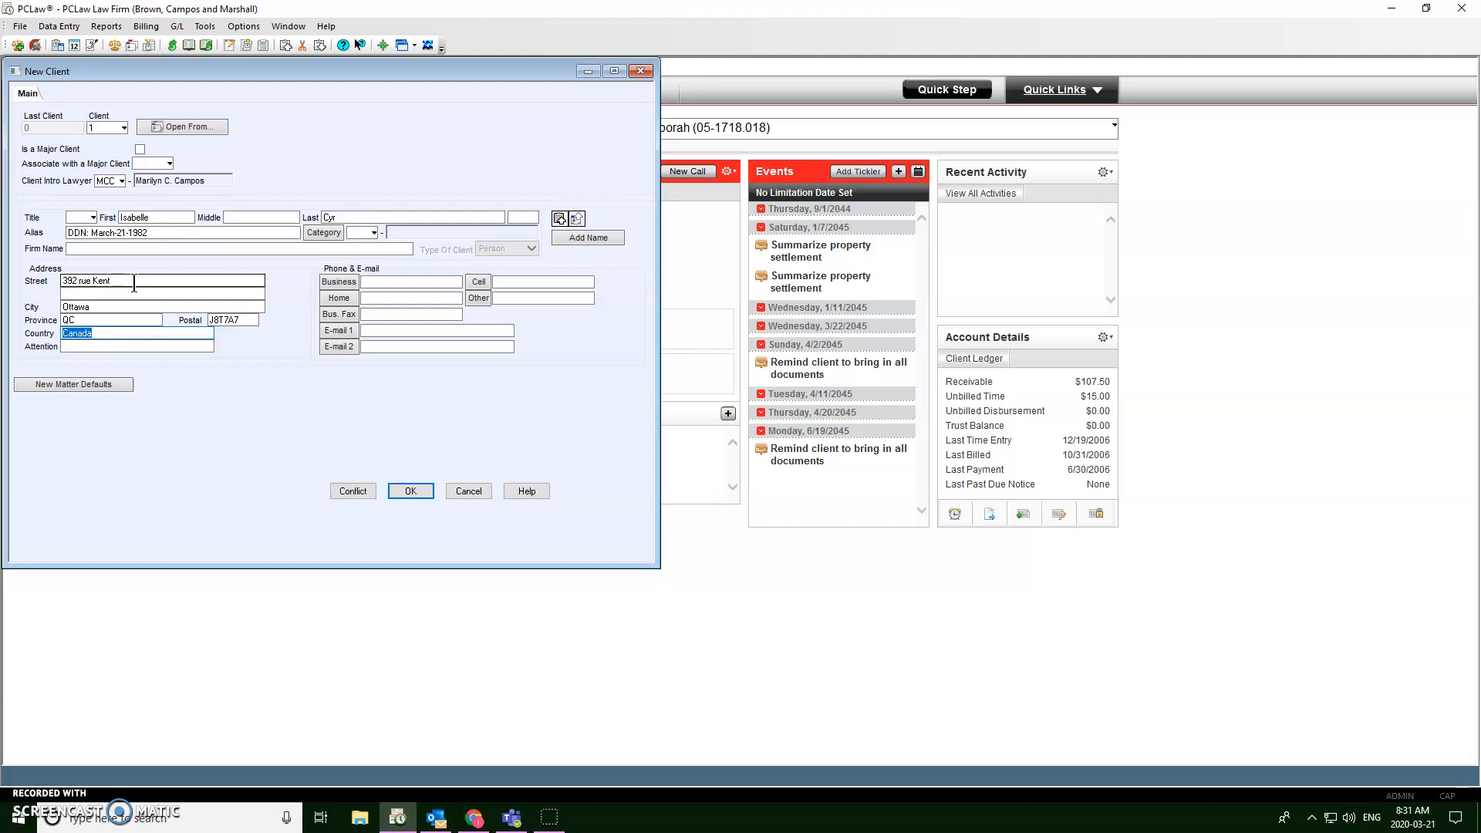
Step: Add the client's cell phone number and their e-mail address in the E-mail 2 field
left_click(522, 281)
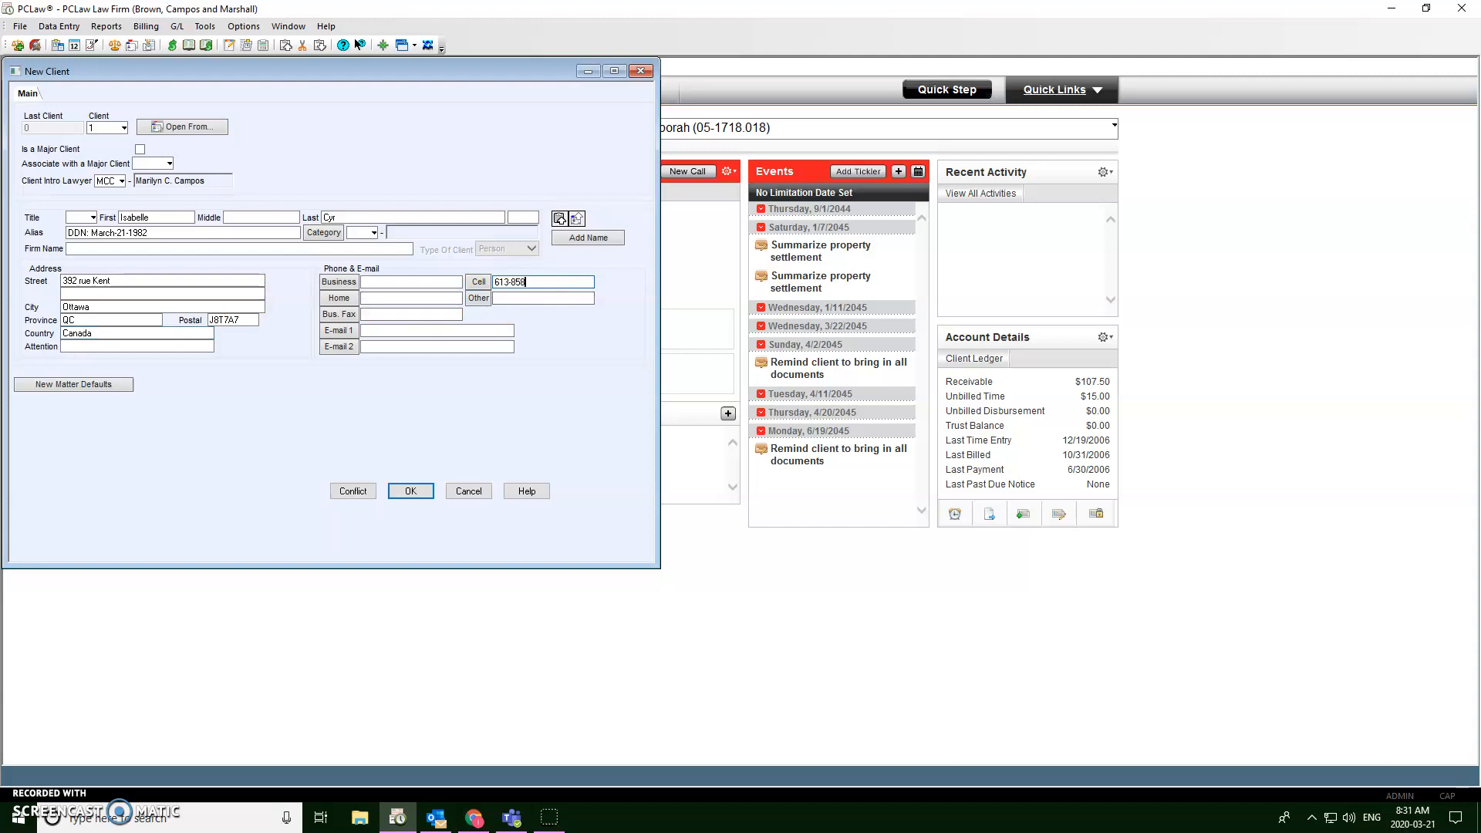
left_click(439, 345)
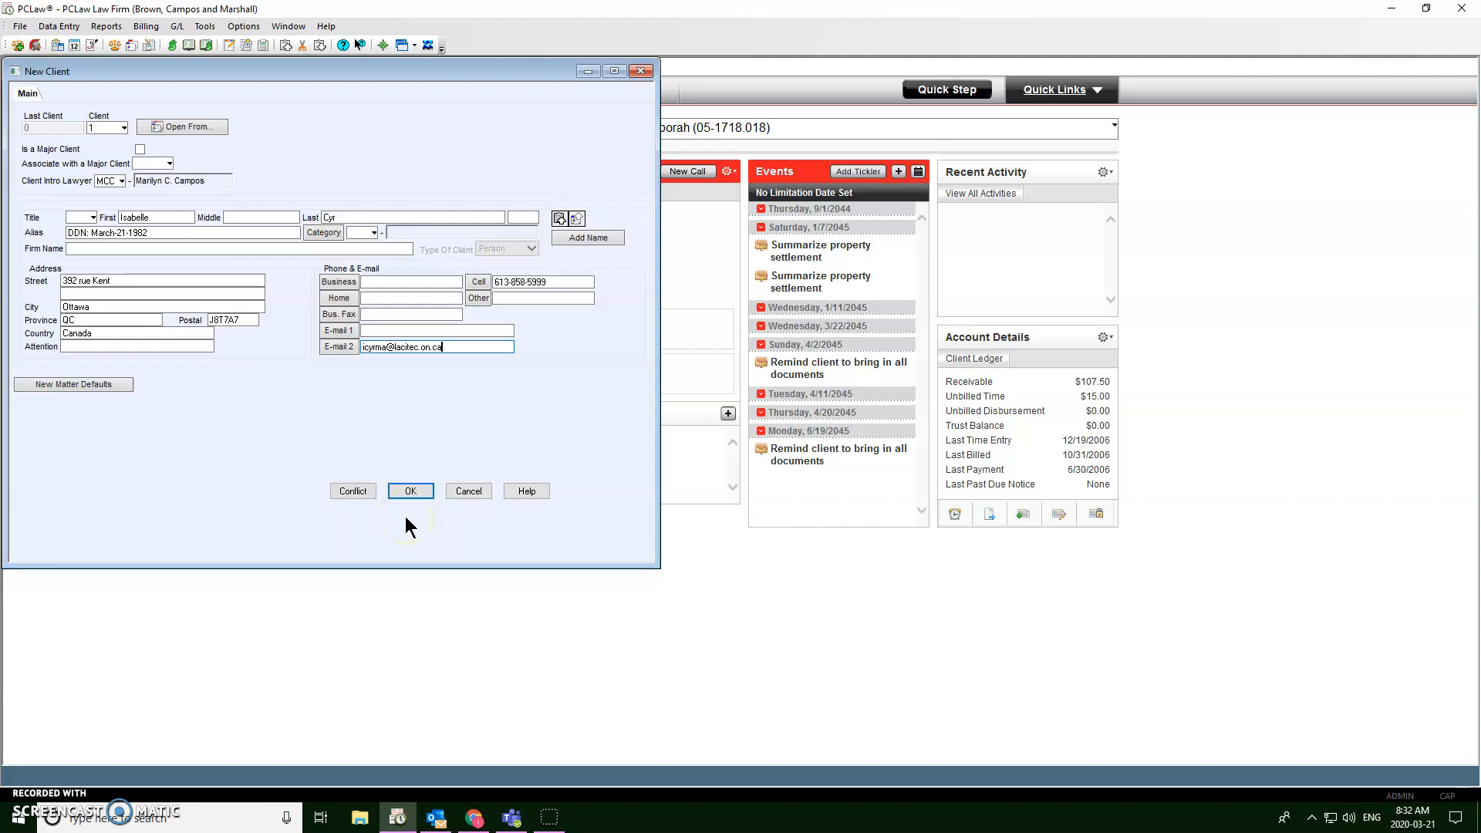
Step: Save the new client record and bring up the Close Client window via File > Client
left_click(414, 486)
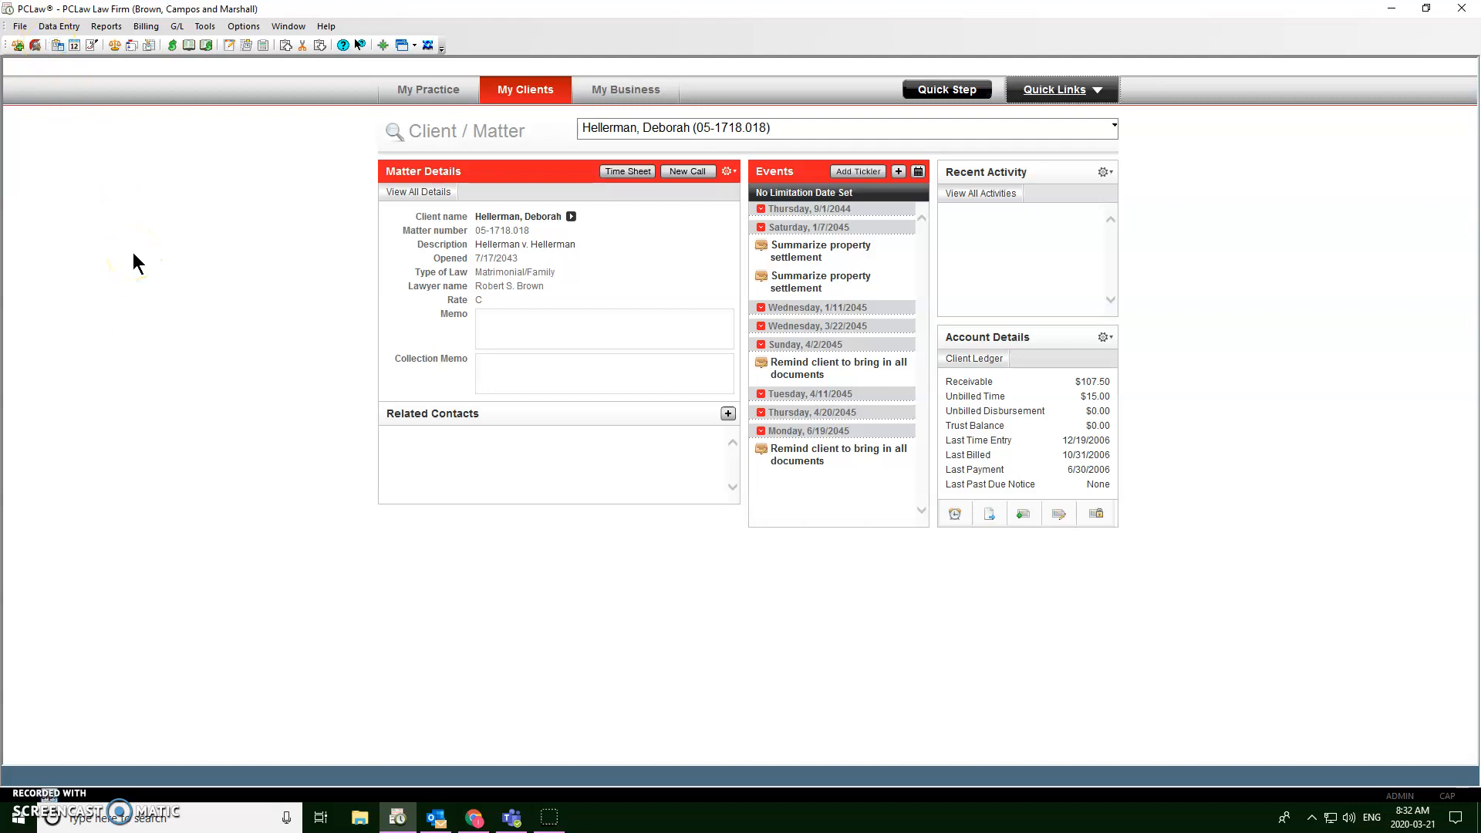
left_click(19, 26)
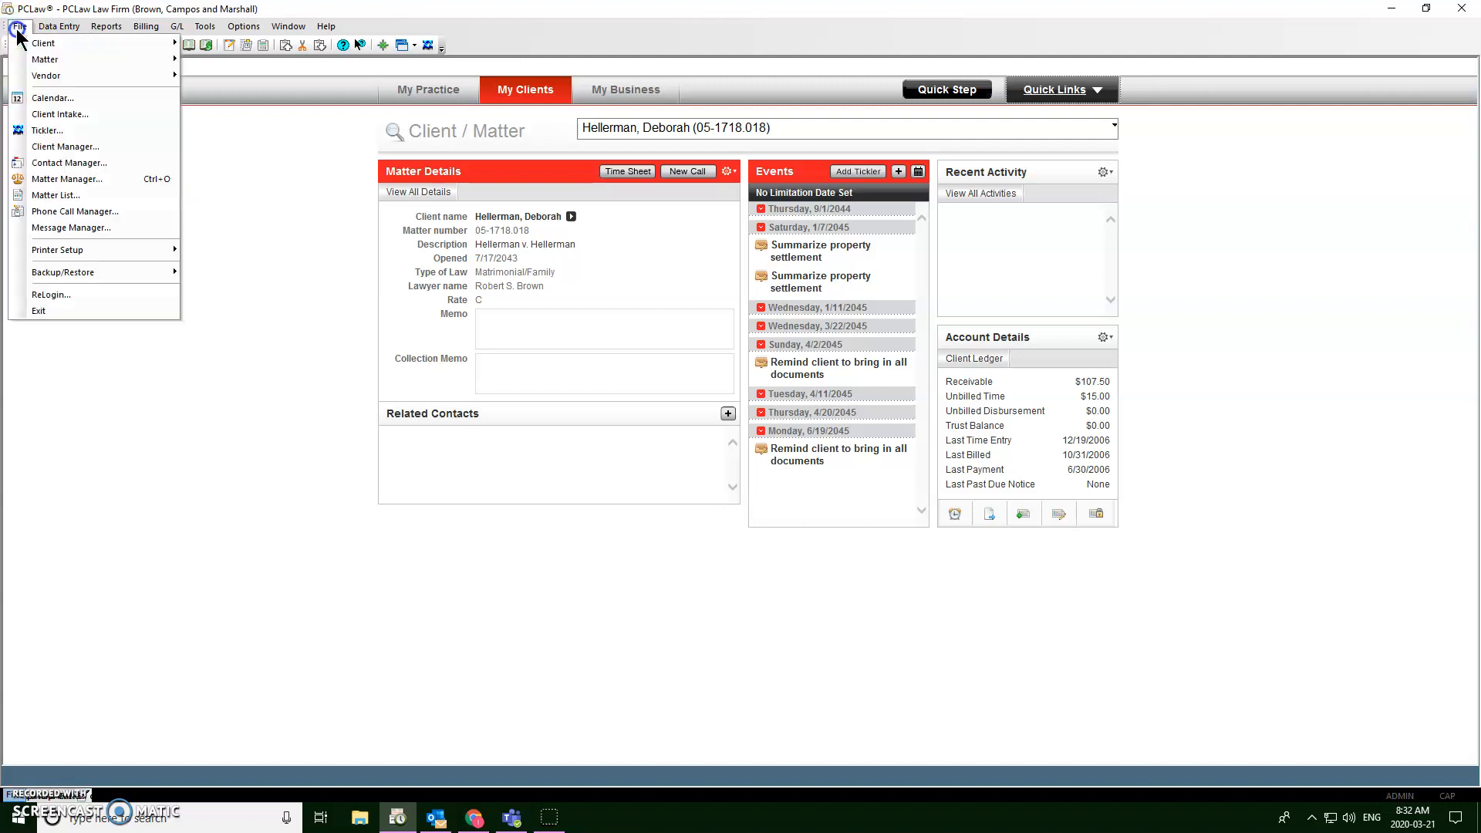
left_click(47, 44)
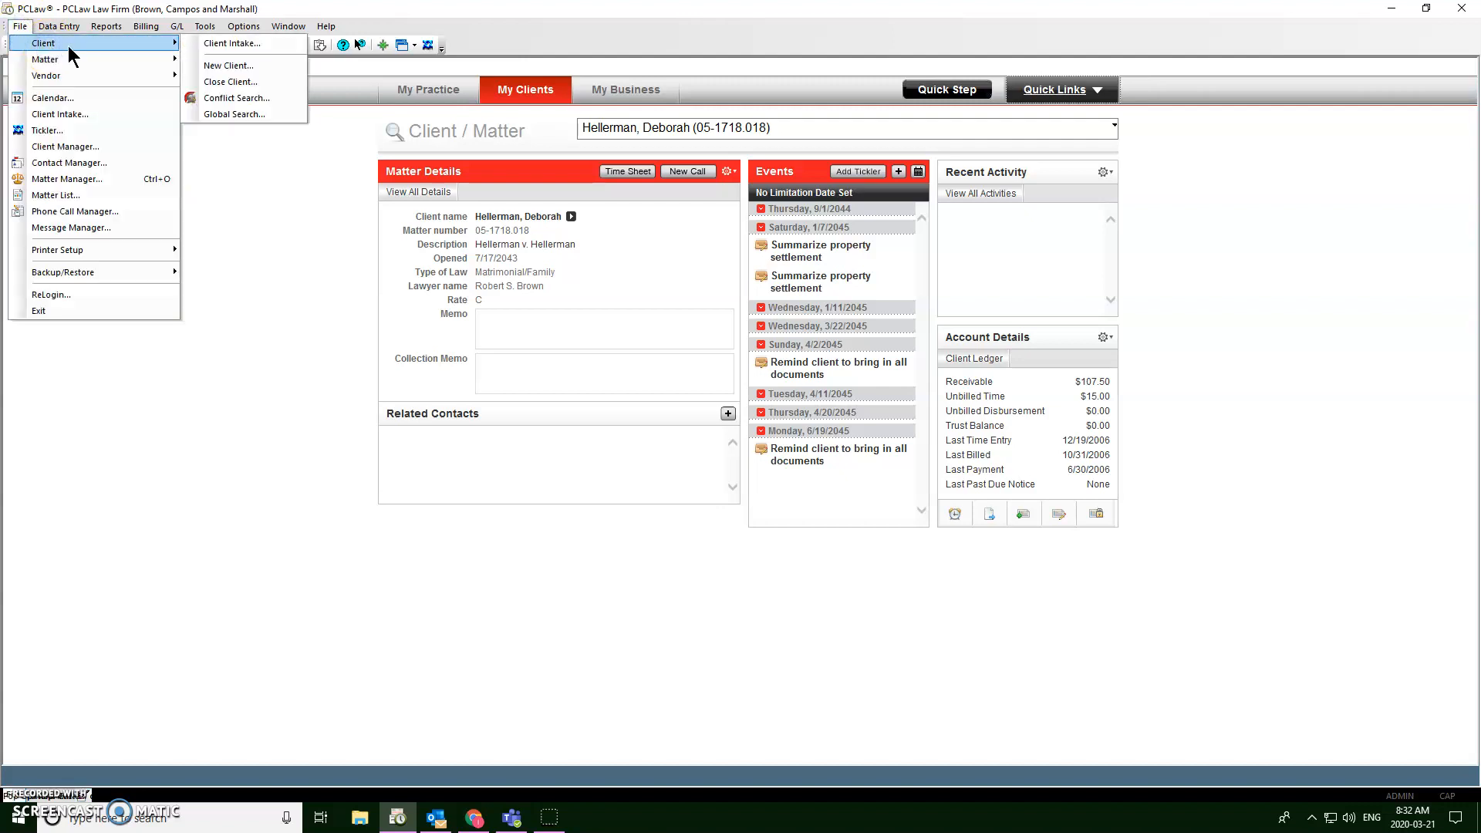
left_click(229, 67)
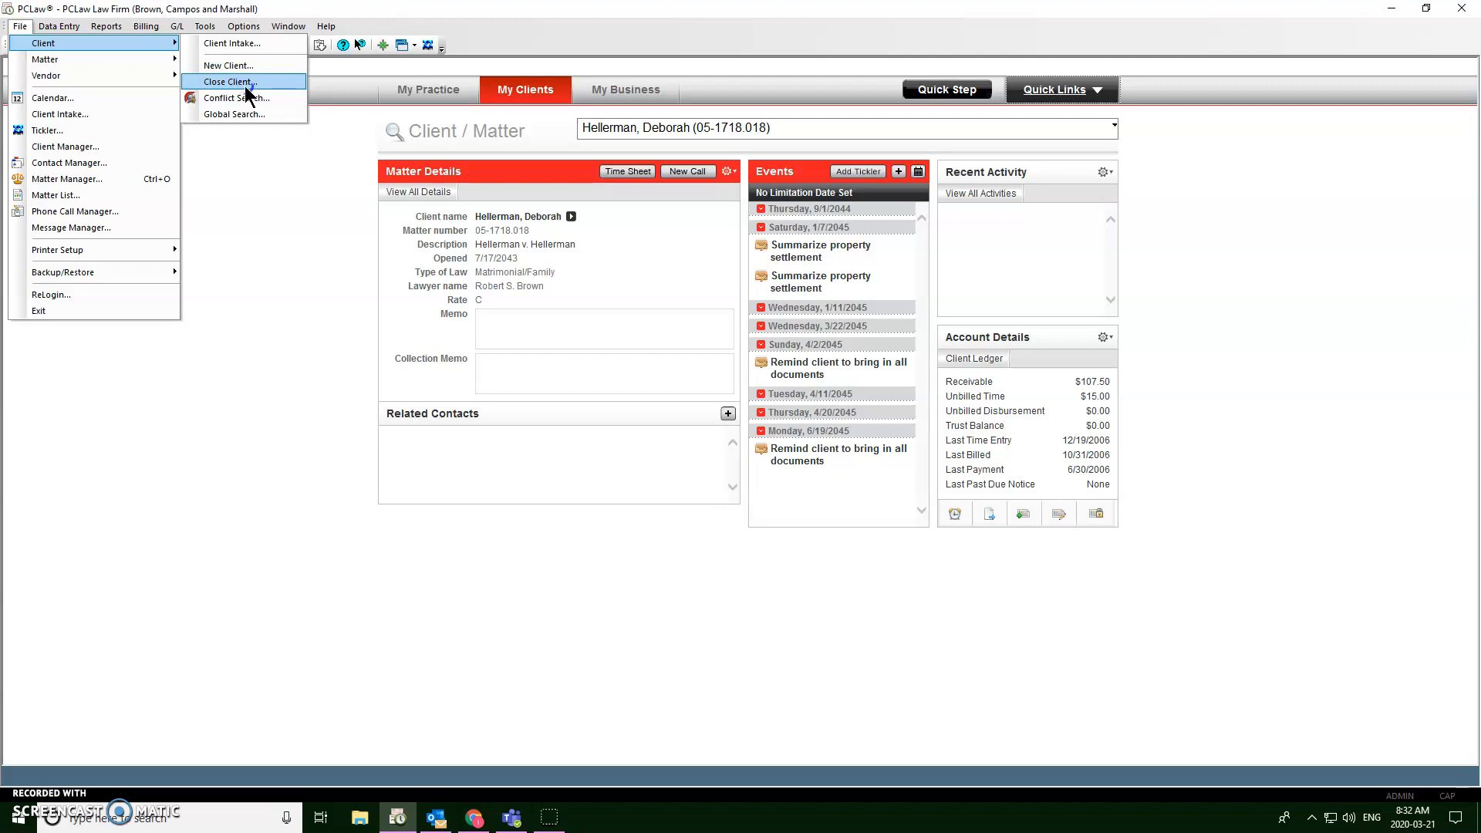
left_click(242, 87)
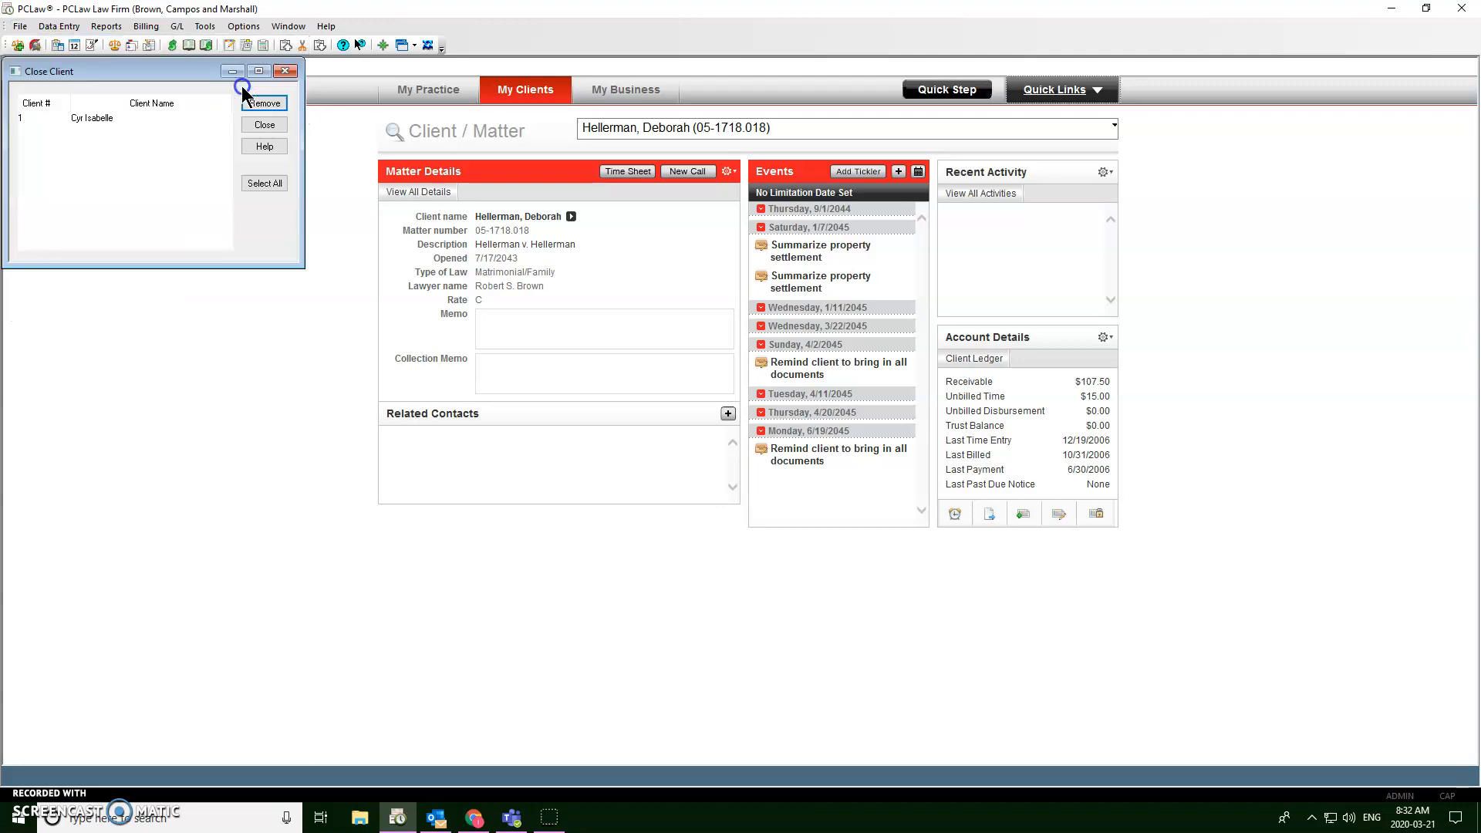
Step: Remove client number 1, confirming the removal but keeping its same-named contact
left_click(96, 132)
left_click(99, 118)
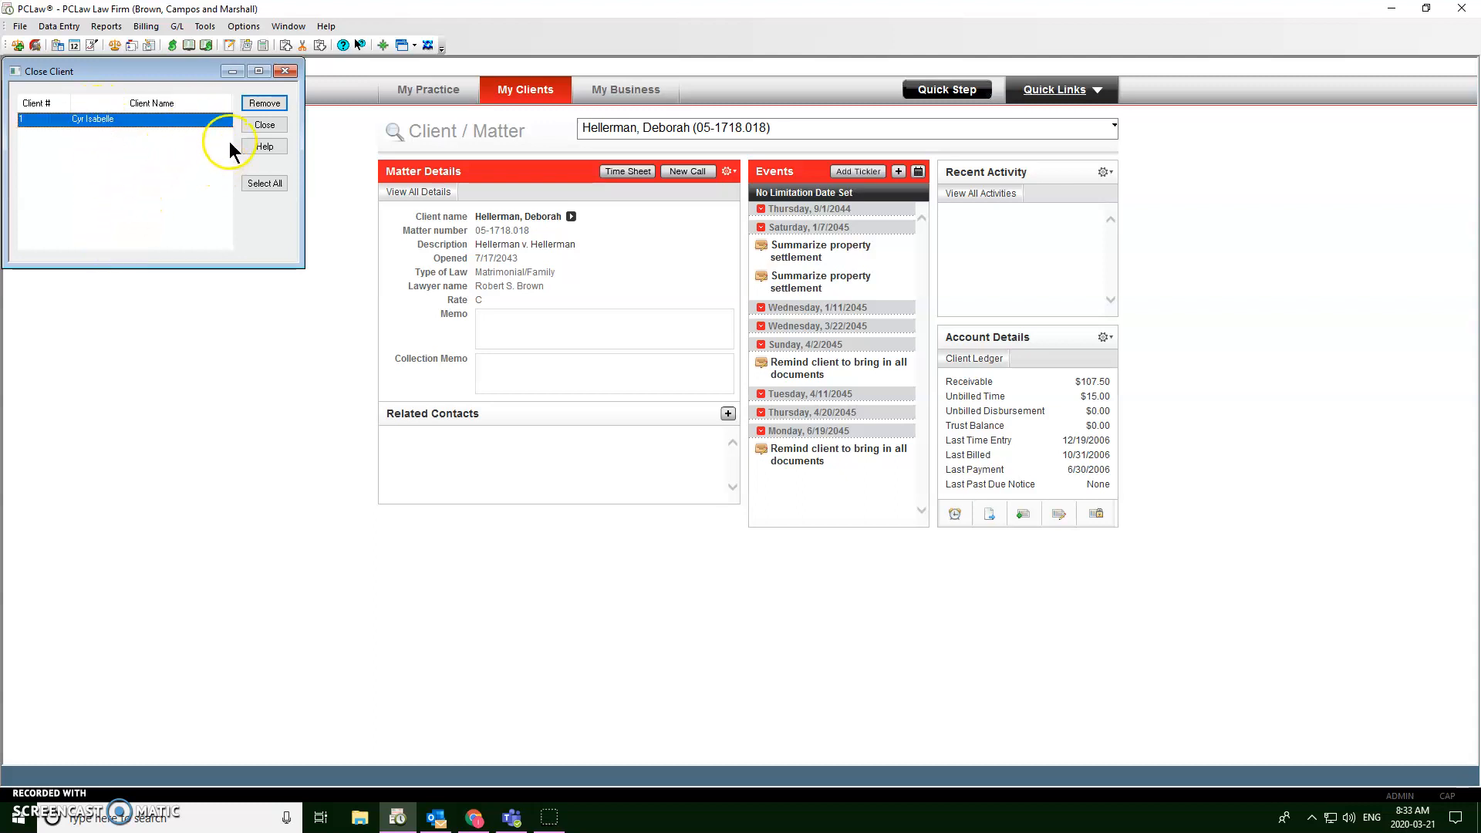
left_click(259, 105)
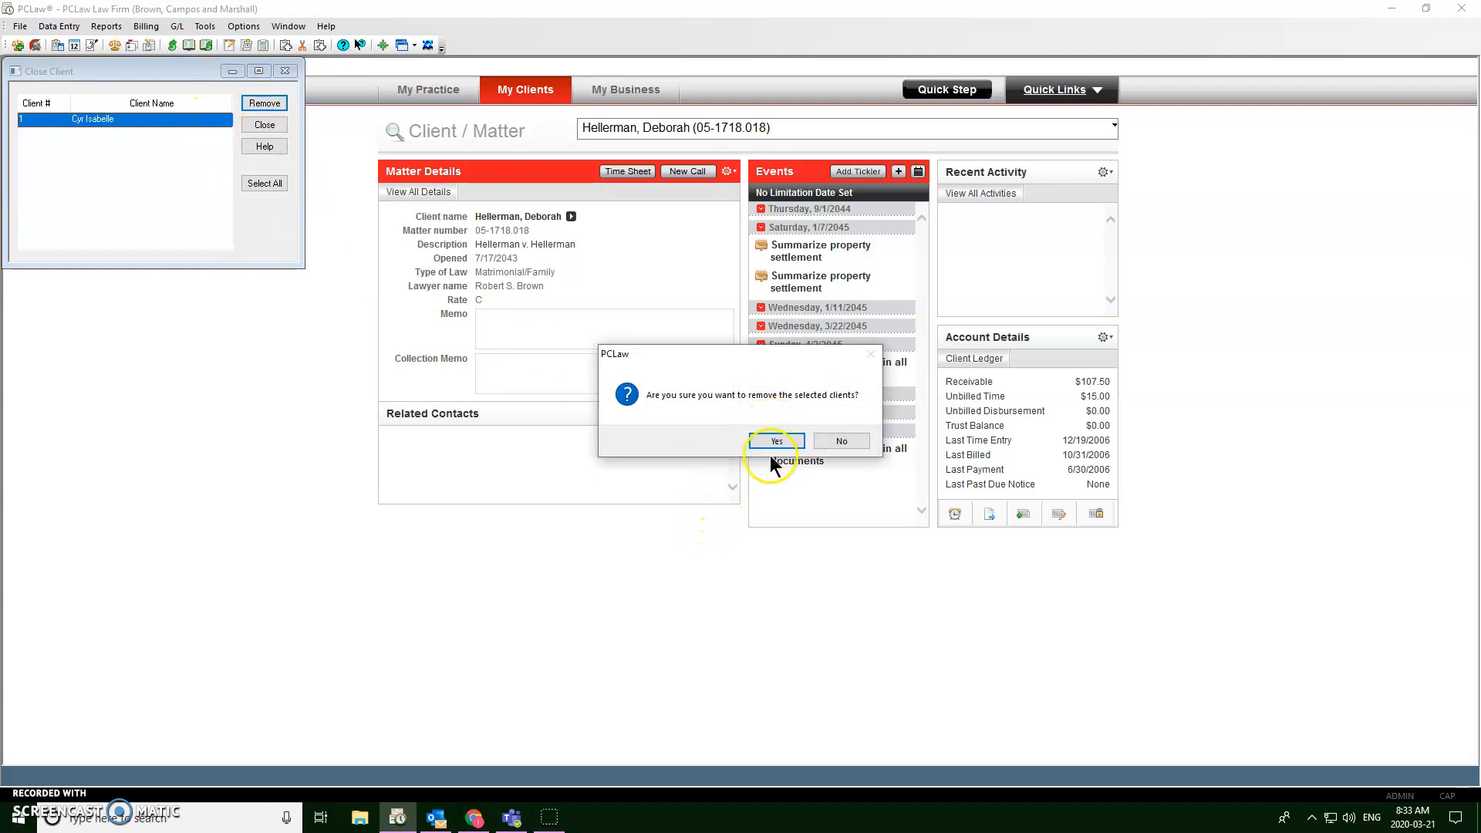
left_click(777, 441)
left_click(785, 443)
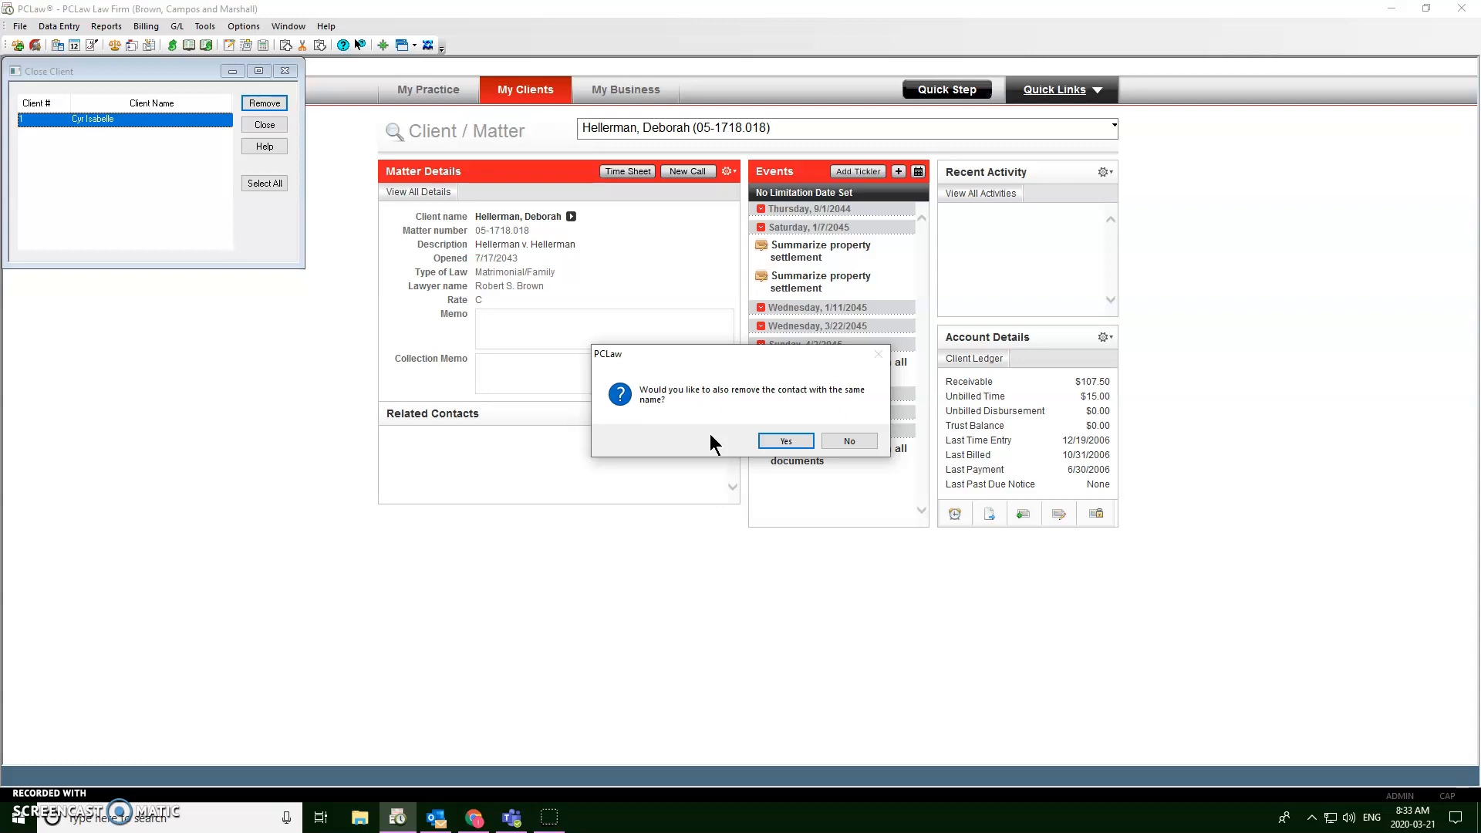
left_click(851, 438)
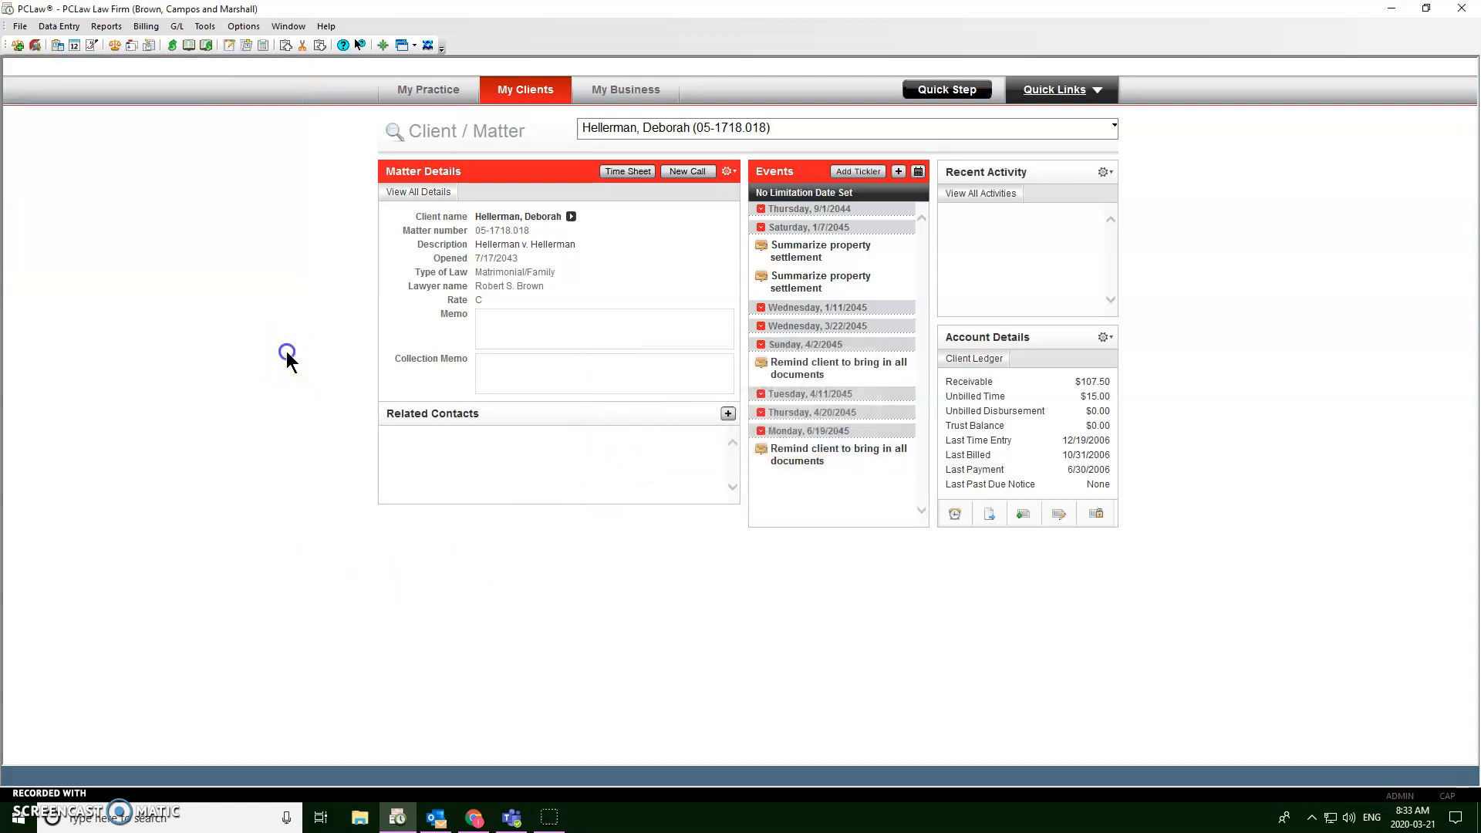